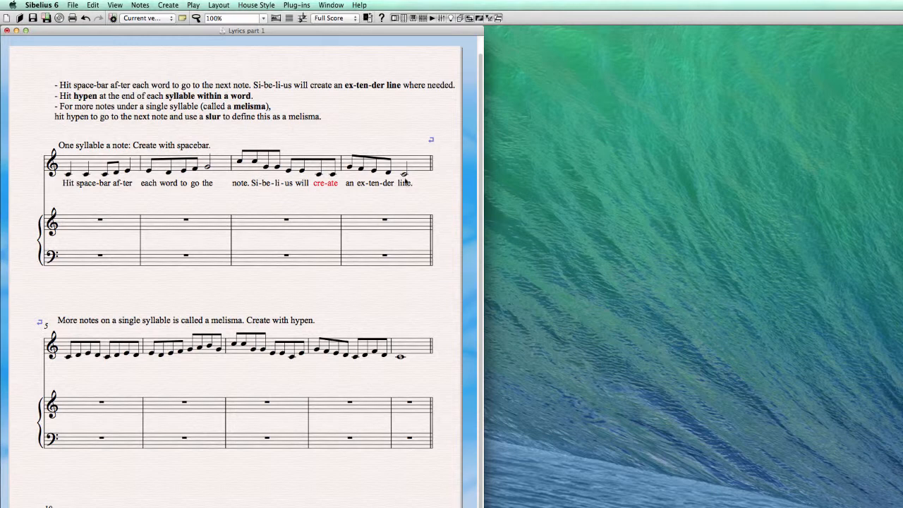
Examine the instruction text about spacebar, hyphens and extender lines, and compare its hyphenated words with the lyrics under the first vocal line.
{"action": "left_click", "coordinate": [371, 86]}
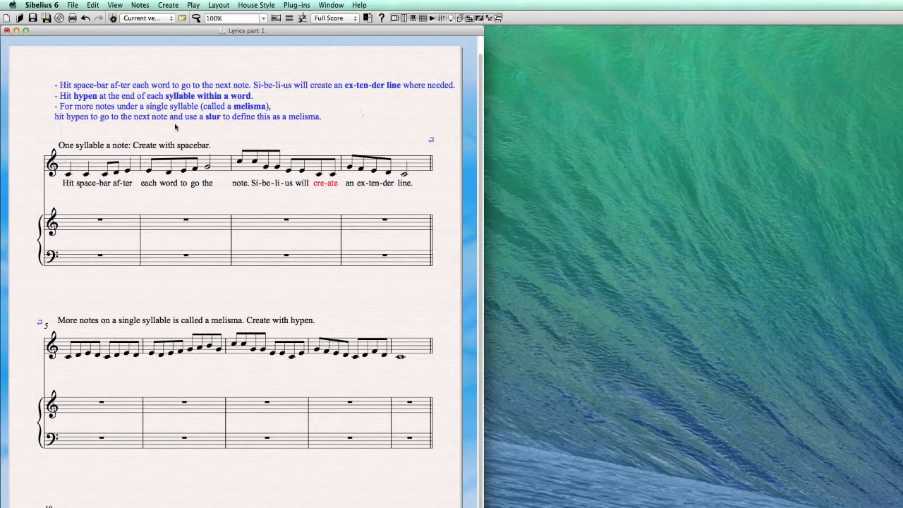
{"action": "key", "text": "Escape"}
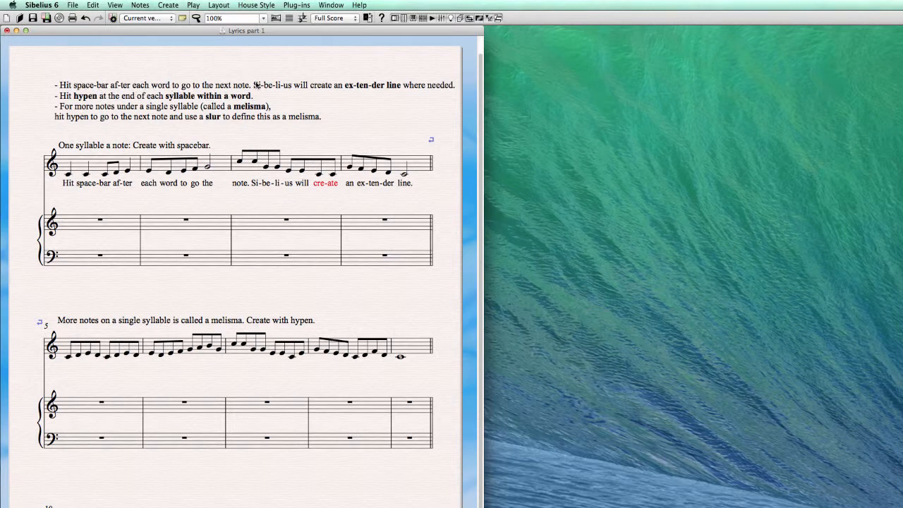
{"action": "left_click", "coordinate": [305, 87]}
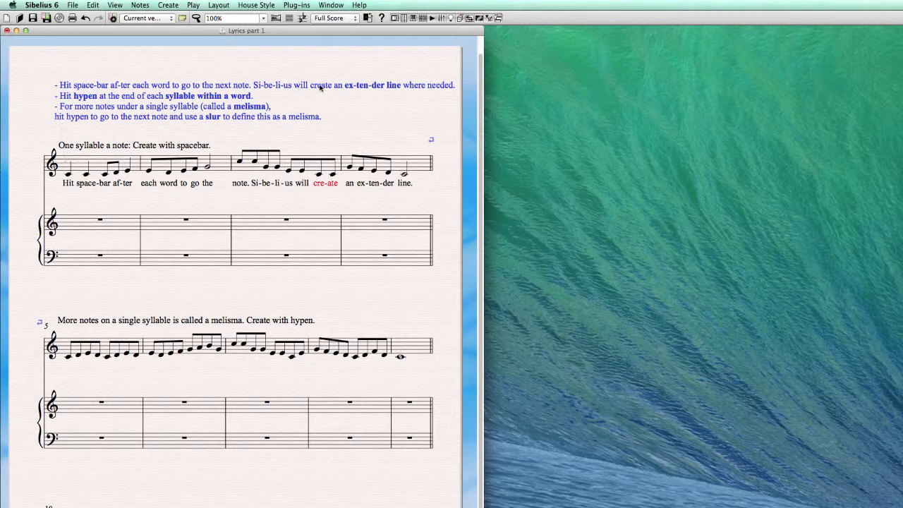
{"action": "key", "text": "Escape"}
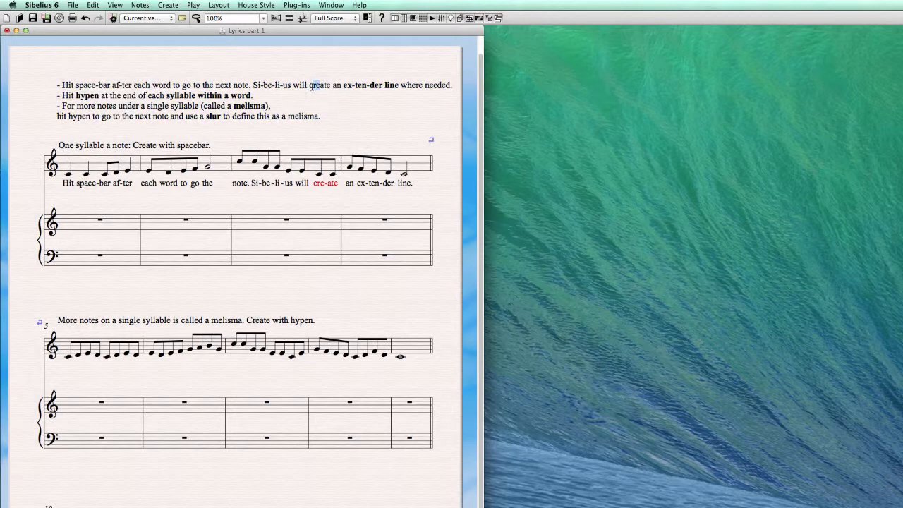
{"action": "left_click", "coordinate": [314, 93]}
{"action": "left_click_drag", "start_coordinate": [342, 84], "coordinate": [381, 85]}
{"action": "left_click", "coordinate": [350, 103]}
{"action": "left_click_drag", "start_coordinate": [112, 84], "coordinate": [132, 84]}
{"action": "key", "text": "Escape"}
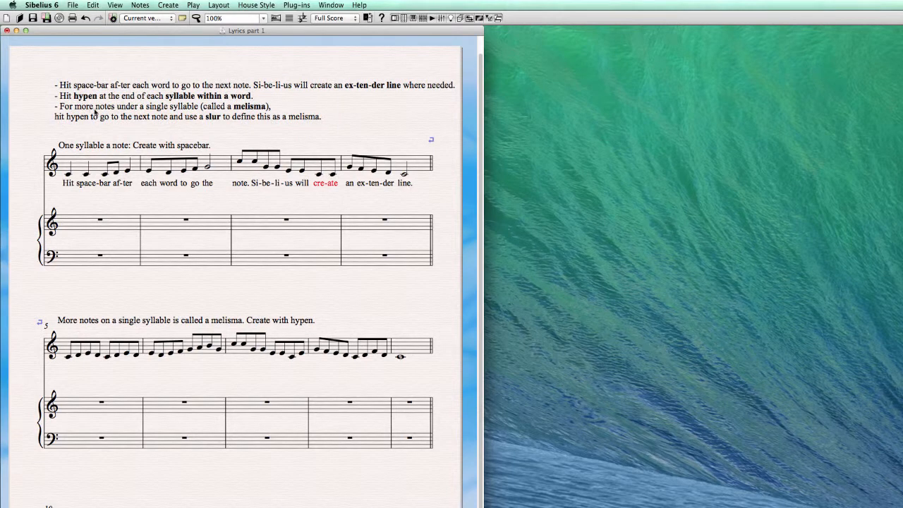
{"action": "left_click", "coordinate": [118, 86]}
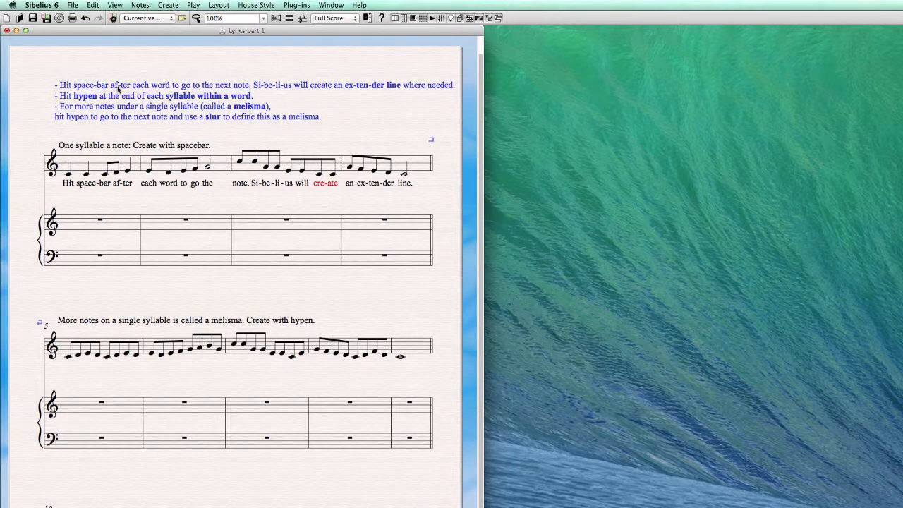
{"action": "double_click", "coordinate": [118, 86]}
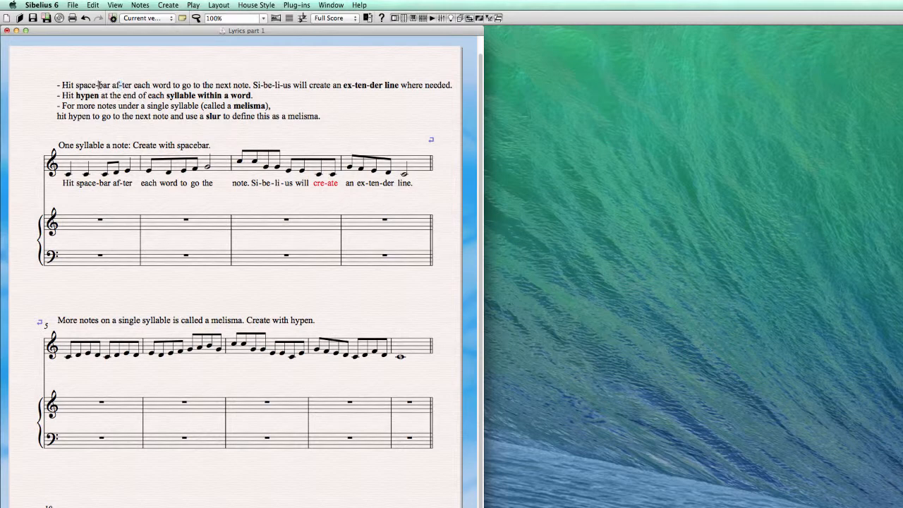
{"action": "left_click", "coordinate": [353, 84]}
{"action": "left_click", "coordinate": [366, 84]}
{"action": "left_click", "coordinate": [125, 185]}
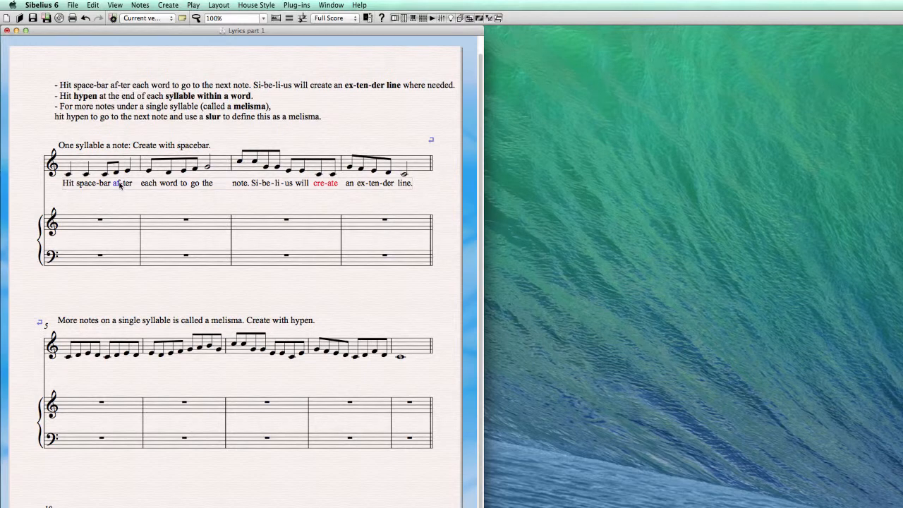
{"action": "left_click", "coordinate": [273, 185]}
{"action": "left_click", "coordinate": [322, 184]}
{"action": "left_click", "coordinate": [62, 168]}
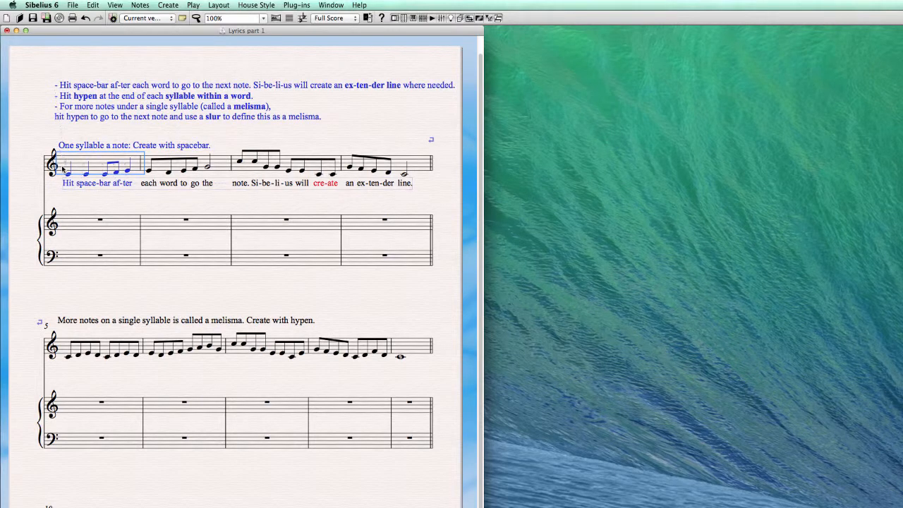
{"action": "left_click", "coordinate": [422, 167], "text": "shift"}
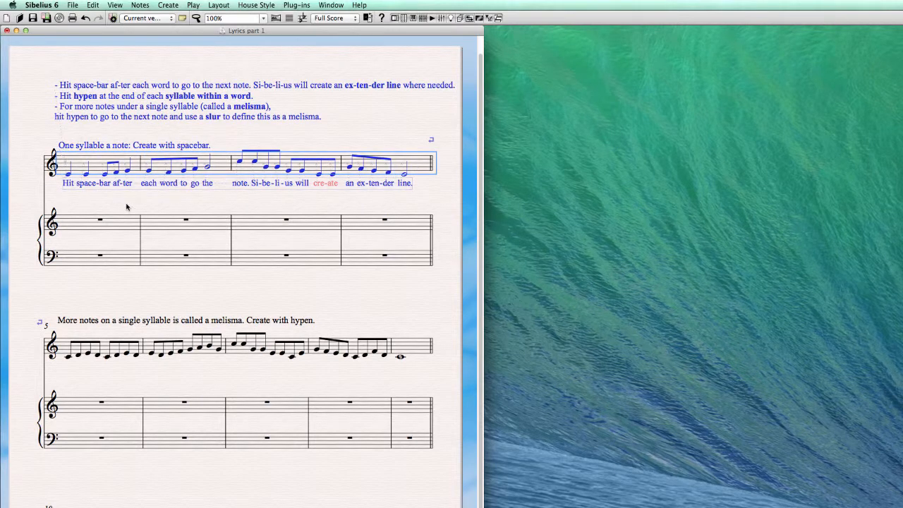
{"action": "key", "text": "Escape"}
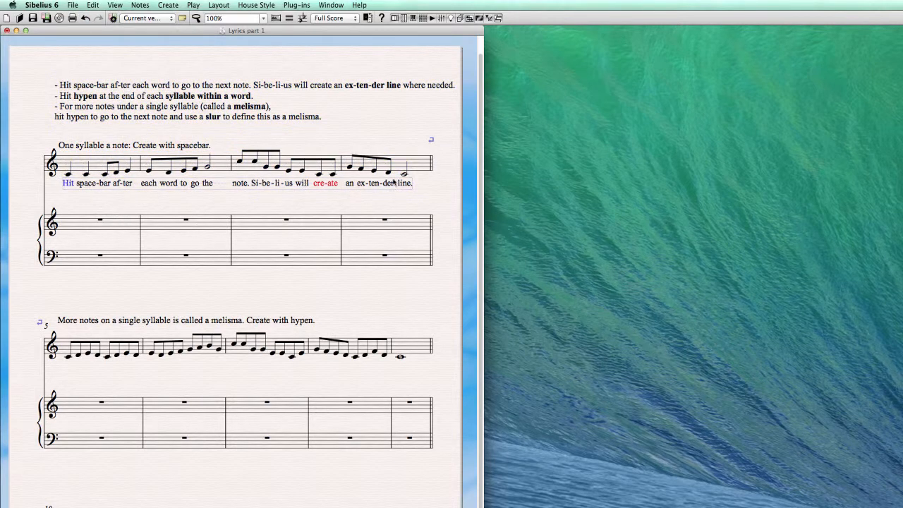
Select all the lyrics under the first vocal line, starting from "Hit", and delete them without removing the notes.
{"action": "left_click", "coordinate": [71, 203]}
{"action": "left_click", "coordinate": [69, 184]}
{"action": "left_click", "coordinate": [94, 5]}
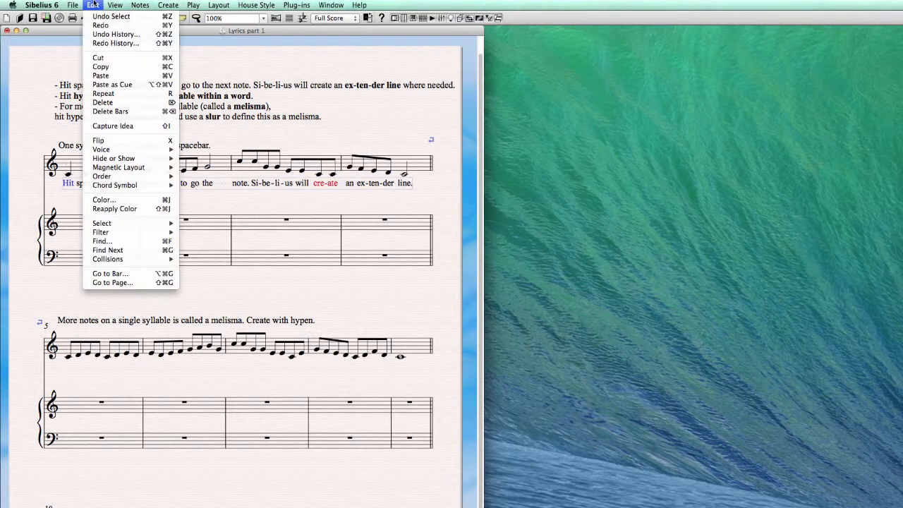
{"action": "mouse_move", "coordinate": [106, 223]}
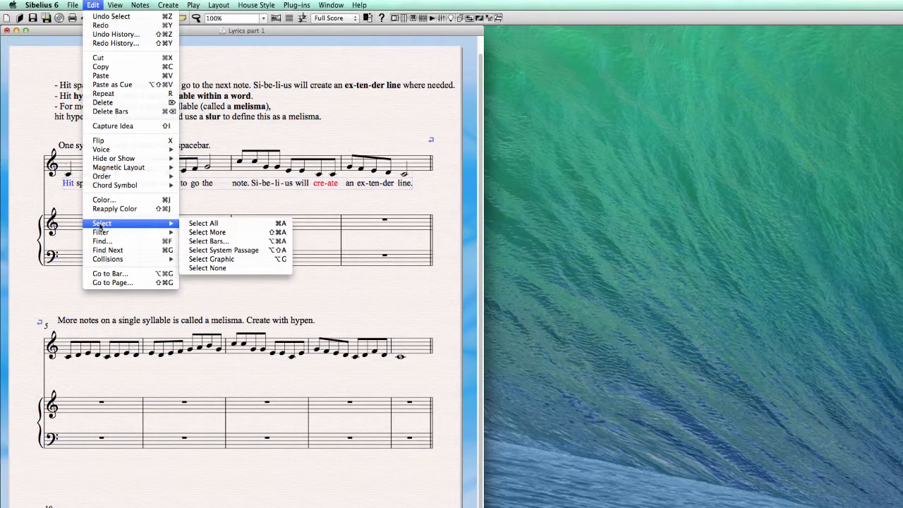
{"action": "left_click", "coordinate": [223, 232]}
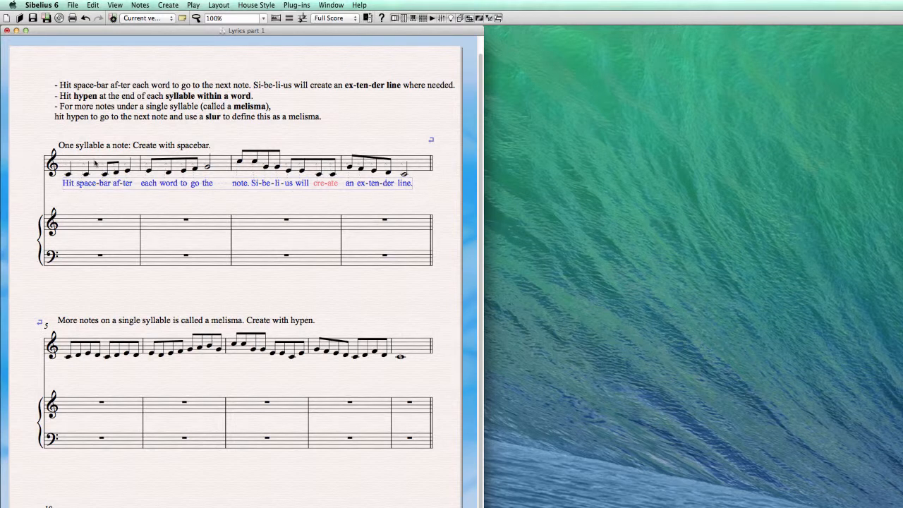
{"action": "key", "text": "Delete"}
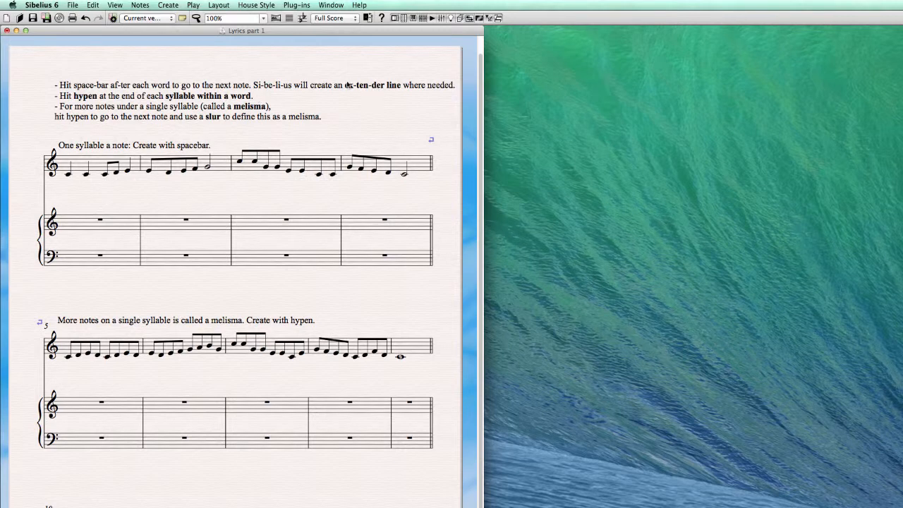
Add a system break at the barline after bar 2.
{"action": "left_click", "coordinate": [231, 167]}
{"action": "key", "text": "Return"}
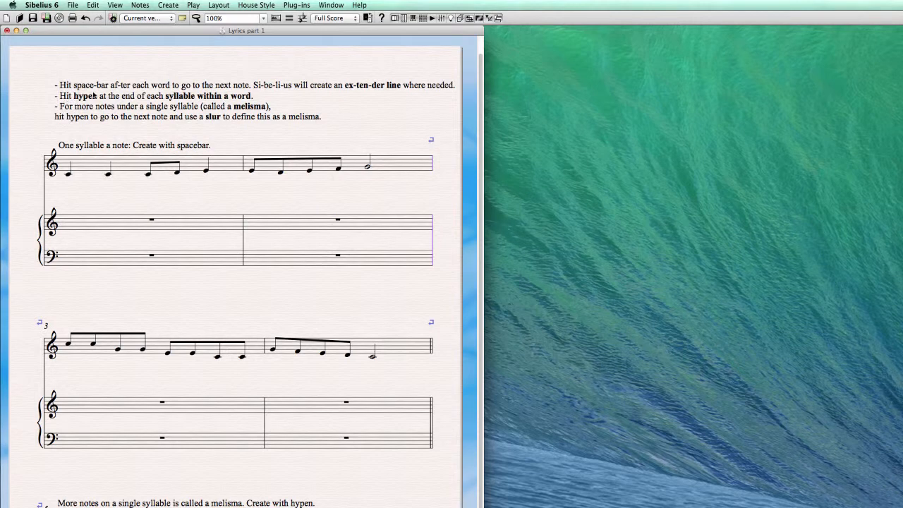
Start Lyrics line 1 on the vocal staff's first note and enter "Hit space-bar af-ter" under bar 1, one syllable per note.
{"action": "left_click", "coordinate": [148, 174]}
{"action": "left_click", "coordinate": [67, 174]}
{"action": "left_click", "coordinate": [168, 5]}
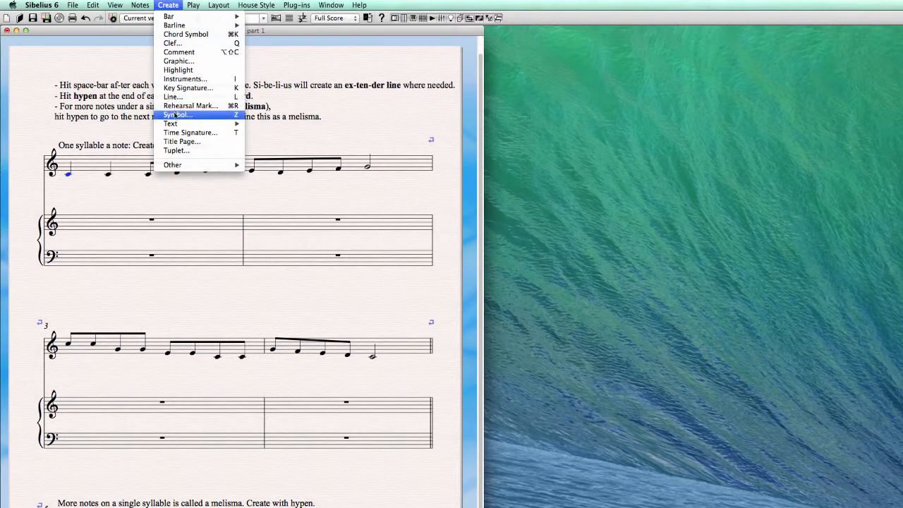
{"action": "mouse_move", "coordinate": [178, 125]}
{"action": "mouse_move", "coordinate": [284, 142]}
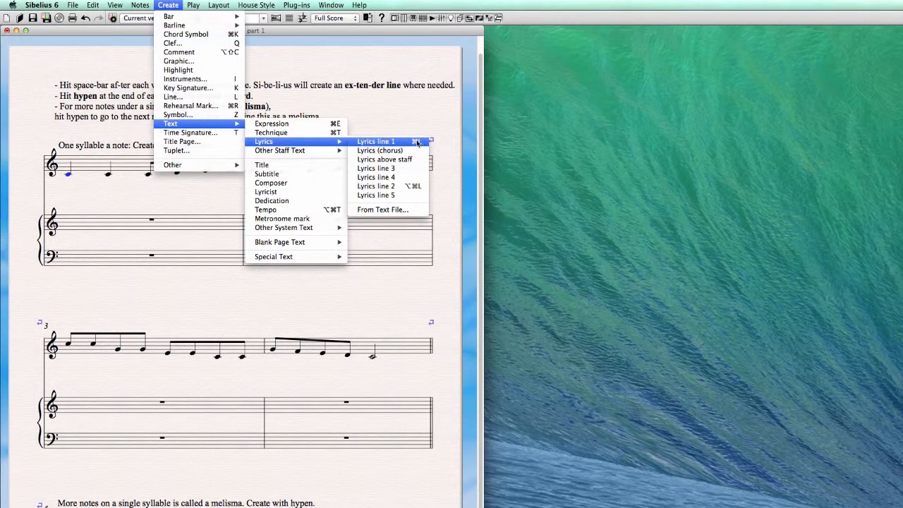
{"action": "left_click", "coordinate": [185, 198]}
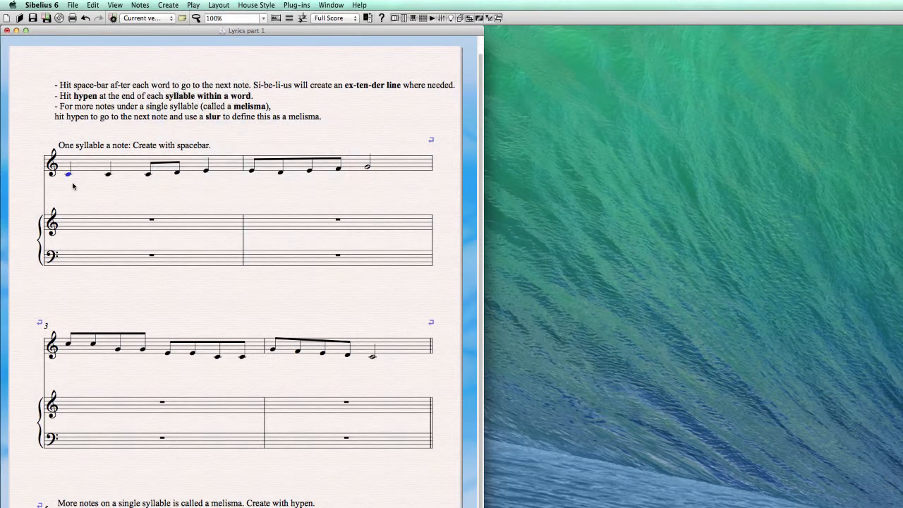
{"action": "key", "text": "super+l"}
{"action": "type", "text": "Hit"}
{"action": "key", "text": "space"}
{"action": "type", "text": "space - bar af - ter"}
Continue the lyrics under bar 2 with "each word to go to", one word per note.
{"action": "type", "text": "each"}
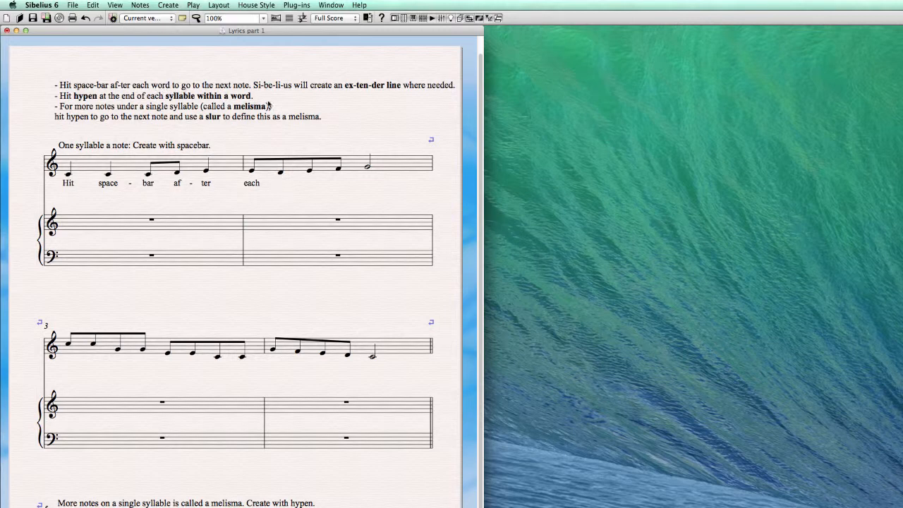
{"action": "type", "text": "ord"}
{"action": "type", "text": "o"}
{"action": "type", "text": "go"}
{"action": "key", "text": "space"}
{"action": "type", "text": "to"}
Enter the lyrics "the next note. Si-be-li-us will" under bar 3, hyphenating the syllables of "Si-be-li-us".
{"action": "type", "text": "e"}
{"action": "key", "text": "space"}
{"action": "type", "text": "next"}
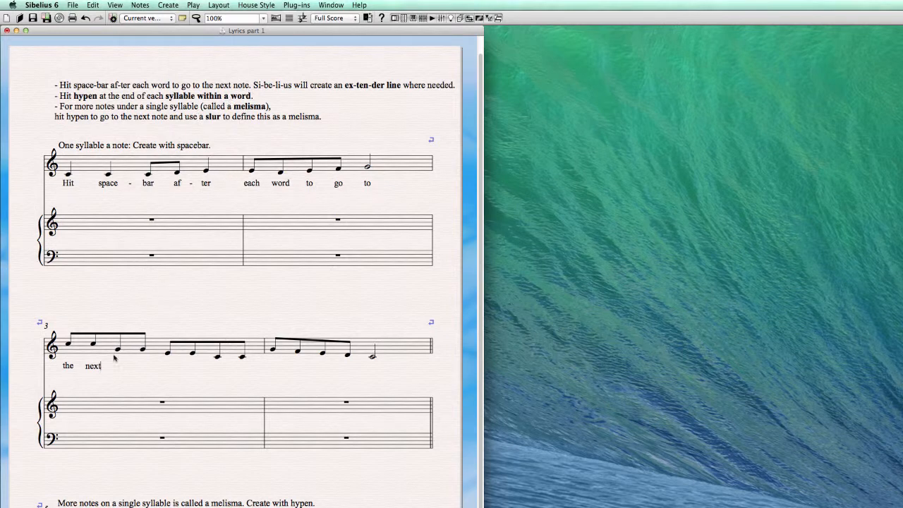
{"action": "key", "text": "space"}
{"action": "type", "text": "note."}
{"action": "type", "text": "i - be"}
{"action": "type", "text": "us"}
{"action": "type", "text": "will"}
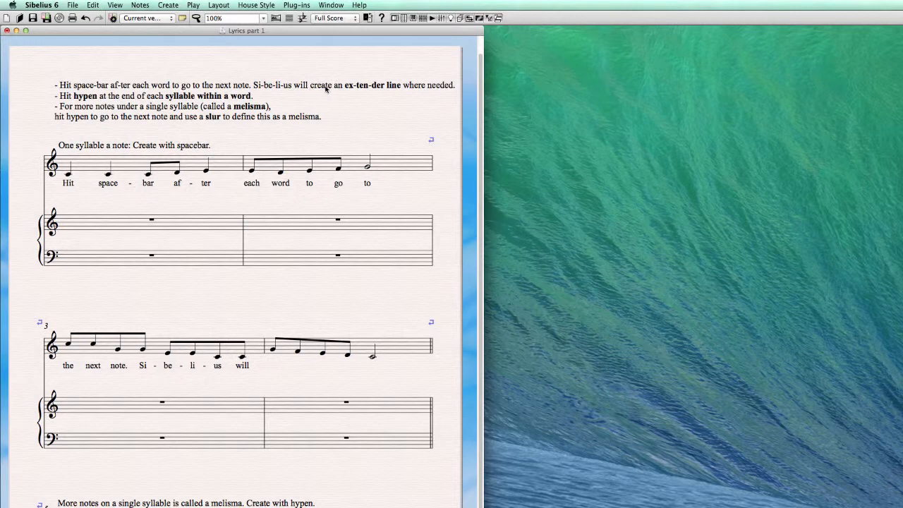
Finish the lyrics under bar 4 with "create an ex-ten-der." and leave lyric entry.
{"action": "type", "text": "create an"}
{"action": "key", "text": "space"}
{"action": "type", "text": "ex - ten - der."}
{"action": "key", "text": "Escape"}
{"action": "scroll", "coordinate": [356, 301], "scroll_direction": "down", "scroll_amount": 1}
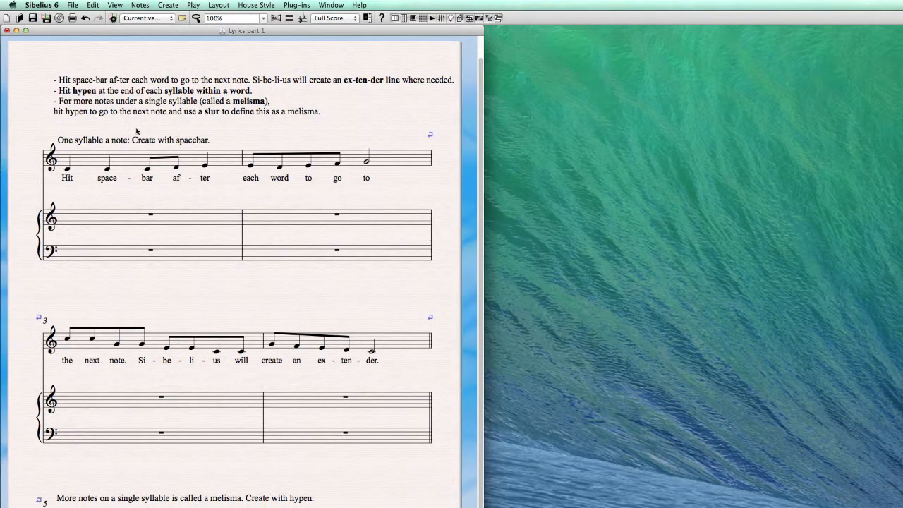
{"action": "left_click", "coordinate": [96, 162]}
{"action": "key", "text": "Escape"}
{"action": "left_click_drag", "start_coordinate": [209, 292], "coordinate": [214, 295]}
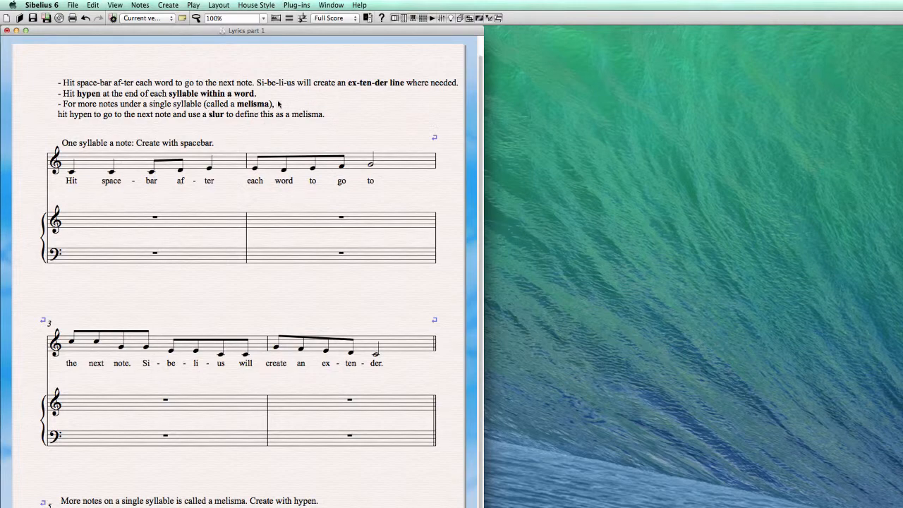
{"action": "scroll", "coordinate": [131, 307], "scroll_direction": "down", "scroll_amount": 1}
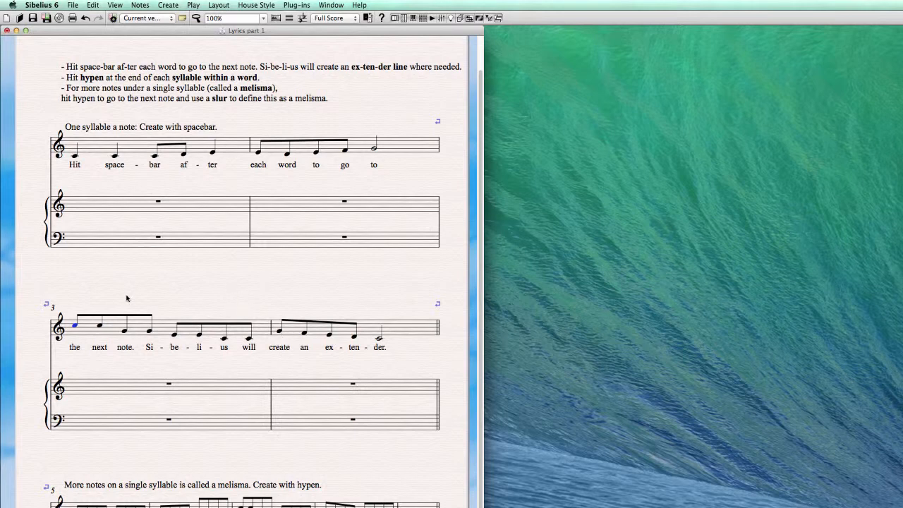
{"action": "left_click", "coordinate": [286, 287]}
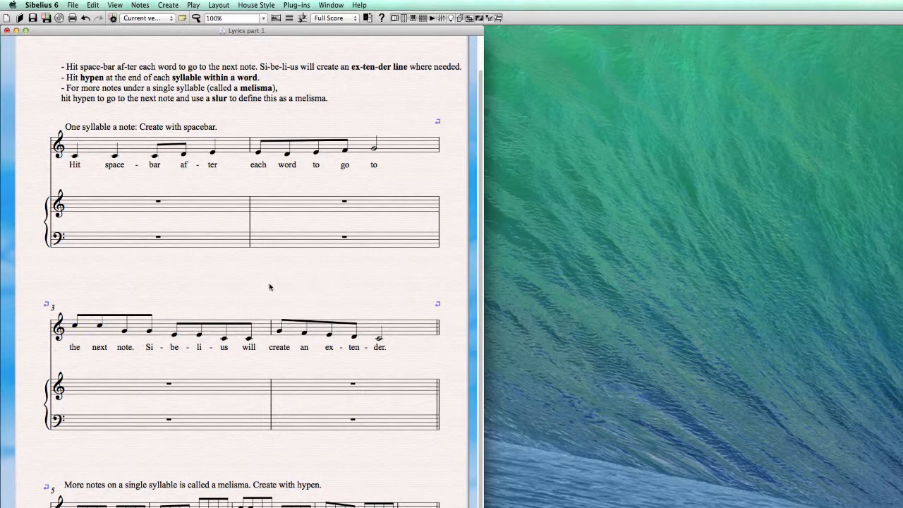